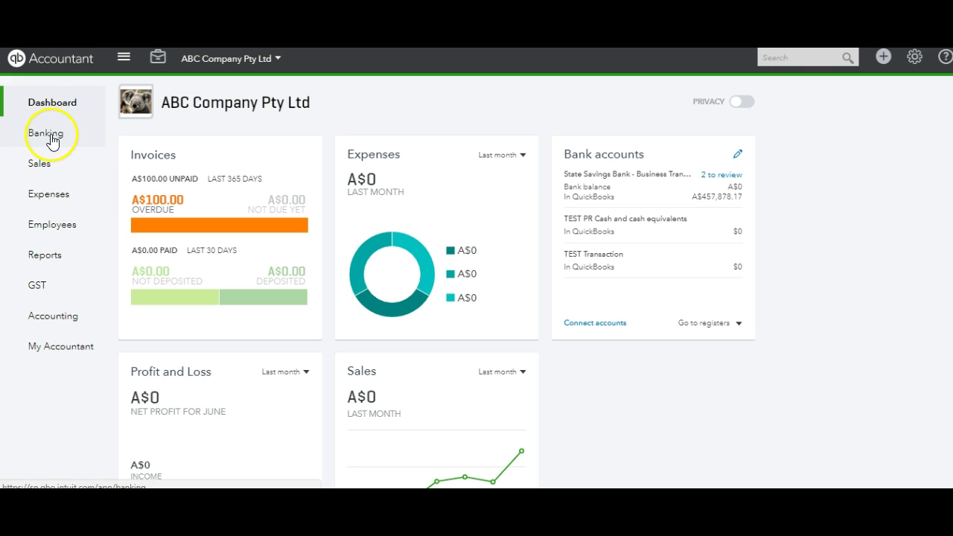
# - View the transaction list of the customer with the A$100.00 open balance in the sales customer list
pyautogui.click(45, 166)
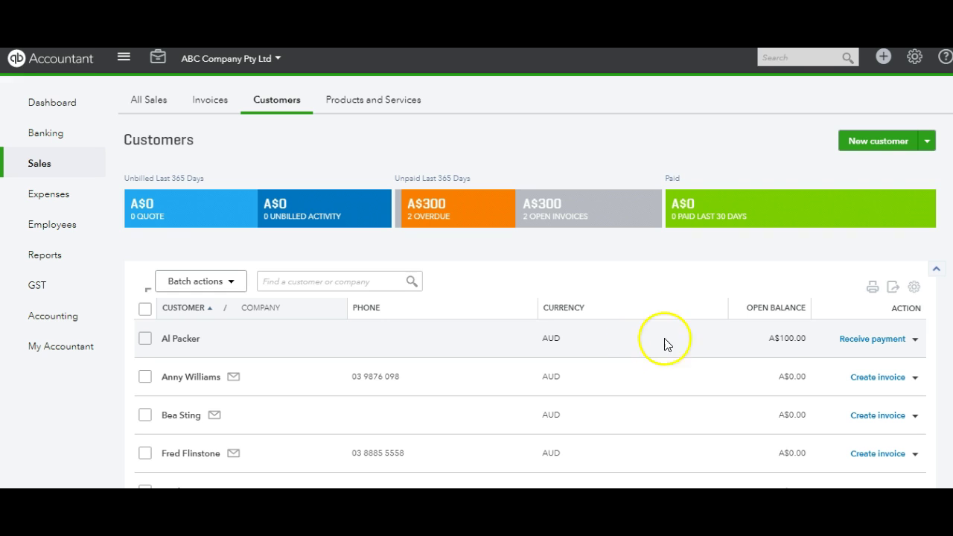
pyautogui.click(793, 355)
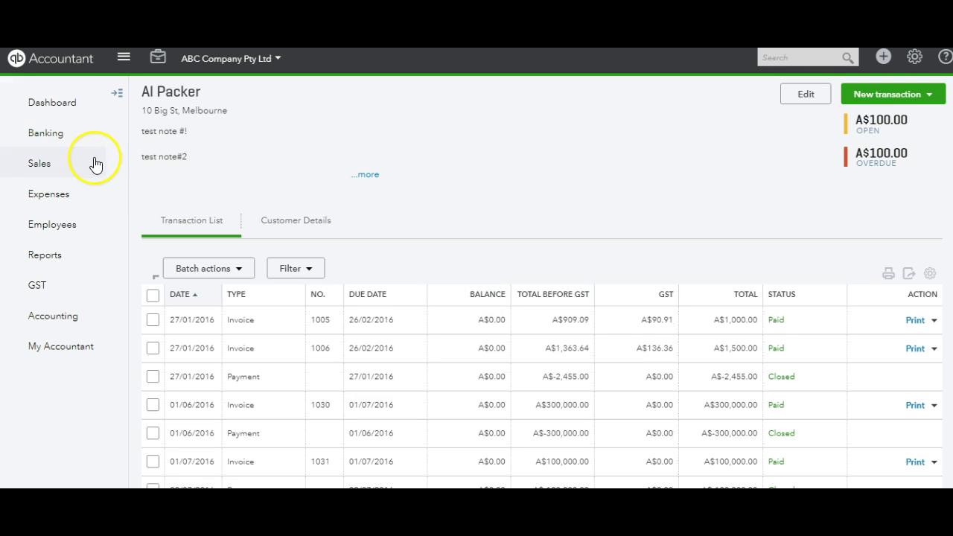
# - Select the A$98.00 deposit dated 01/02/2017 in the bank transactions for review and find a match for it
pyautogui.click(59, 140)
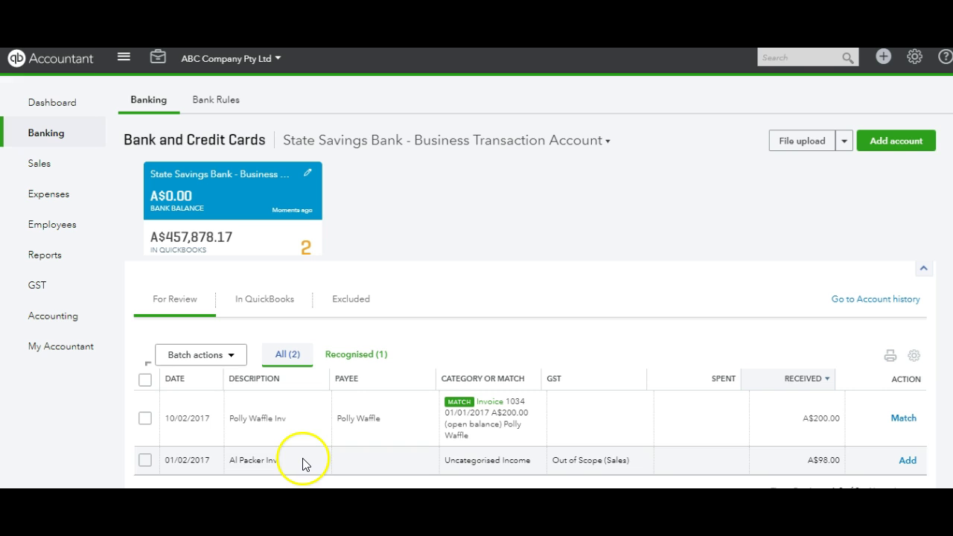
pyautogui.click(144, 461)
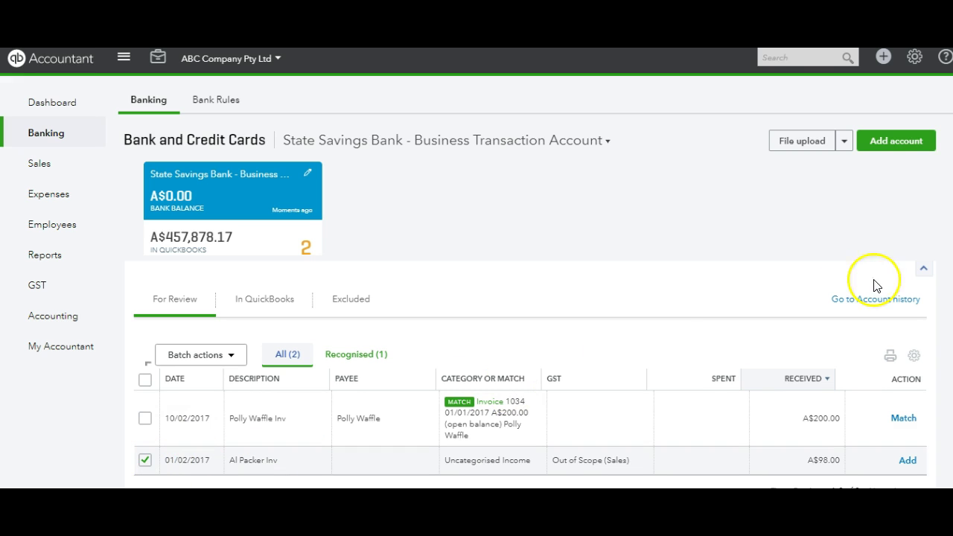
pyautogui.click(432, 459)
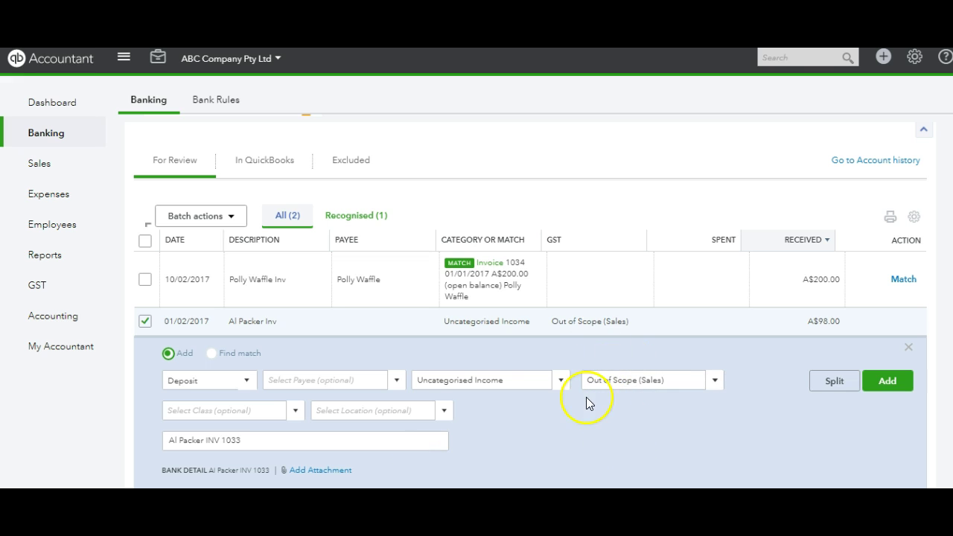
pyautogui.click(211, 354)
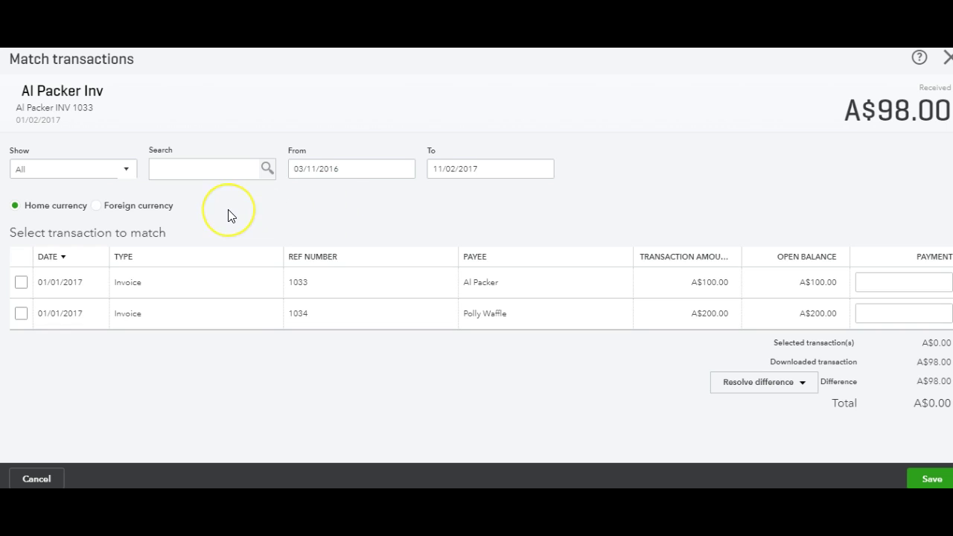
# - Select the A$100.00 invoice as the matching transaction and set its payment to 100
pyautogui.click(21, 284)
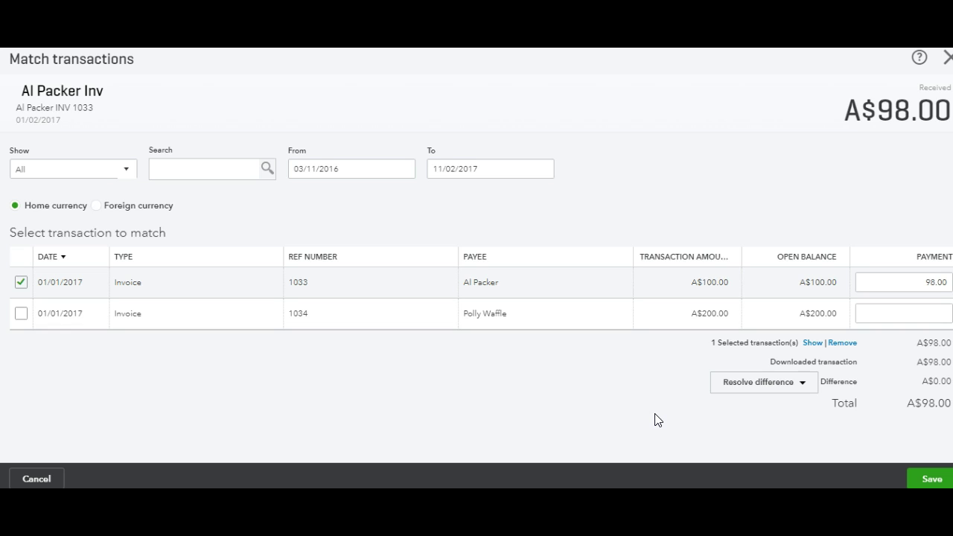
pyautogui.click(917, 283)
pyautogui.click(908, 282)
pyautogui.press('Right')
pyautogui.press('BackSpace')
pyautogui.press('BackSpace')
pyautogui.press('BackSpace')
pyautogui.press('BackSpace')
pyautogui.press('BackSpace')
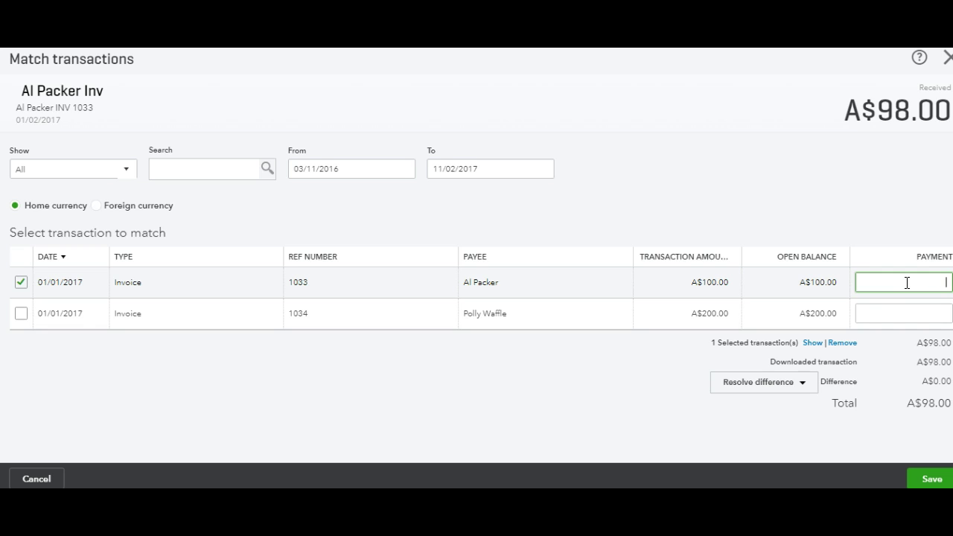
pyautogui.write('100')
pyautogui.click(538, 386)
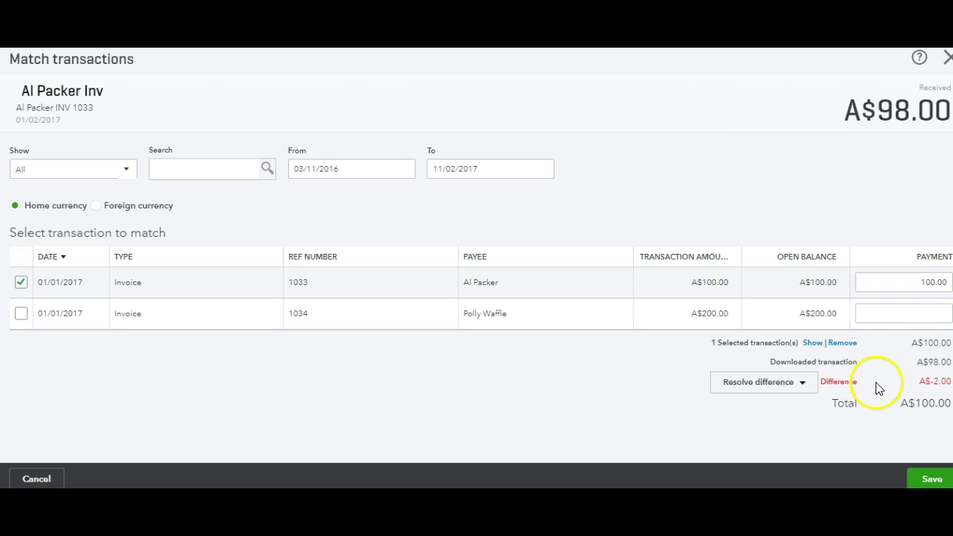
# - Add a new transaction to resolve the difference, with LIVEEFTPOS saved as a new customer-type payee in AUD
pyautogui.click(794, 386)
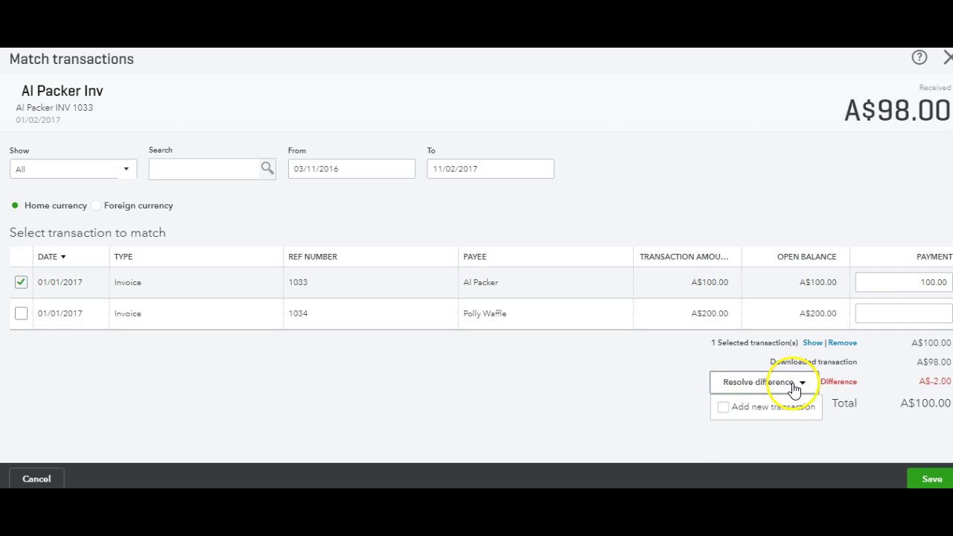
pyautogui.click(724, 408)
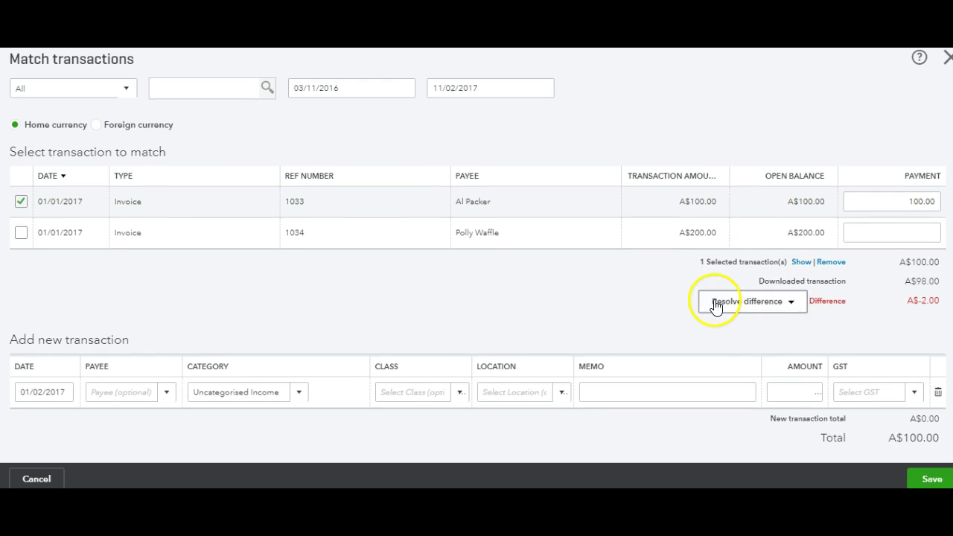
pyautogui.click(117, 391)
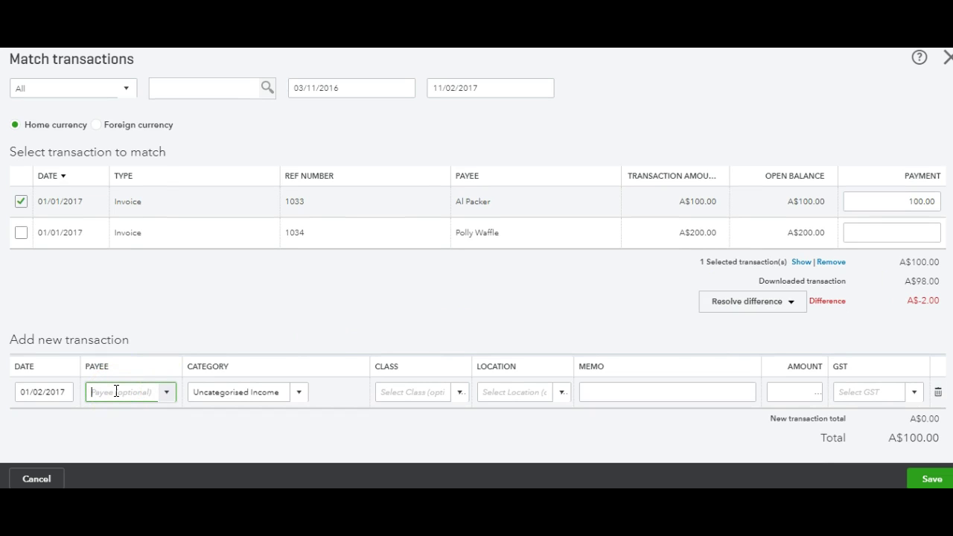
pyautogui.write('LIVEEFTPOS')
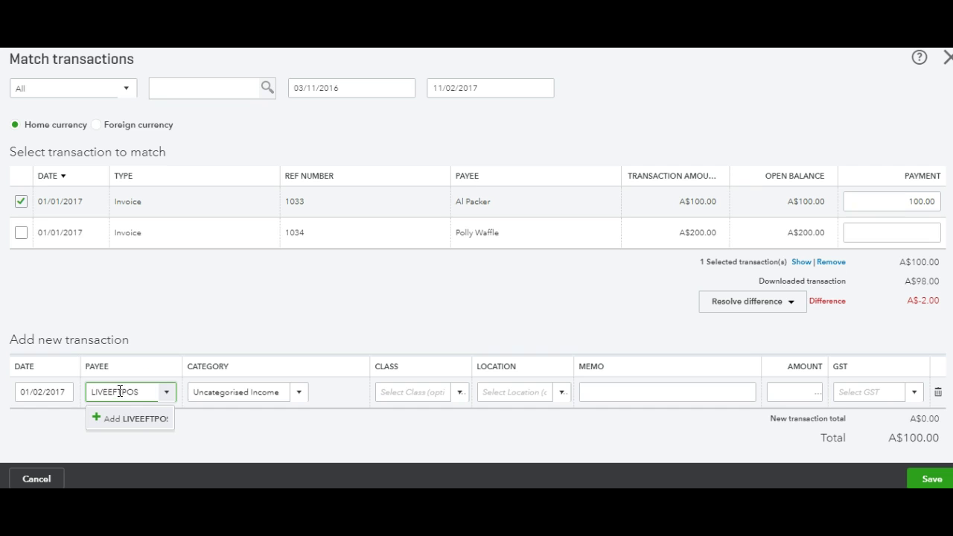
pyautogui.click(147, 422)
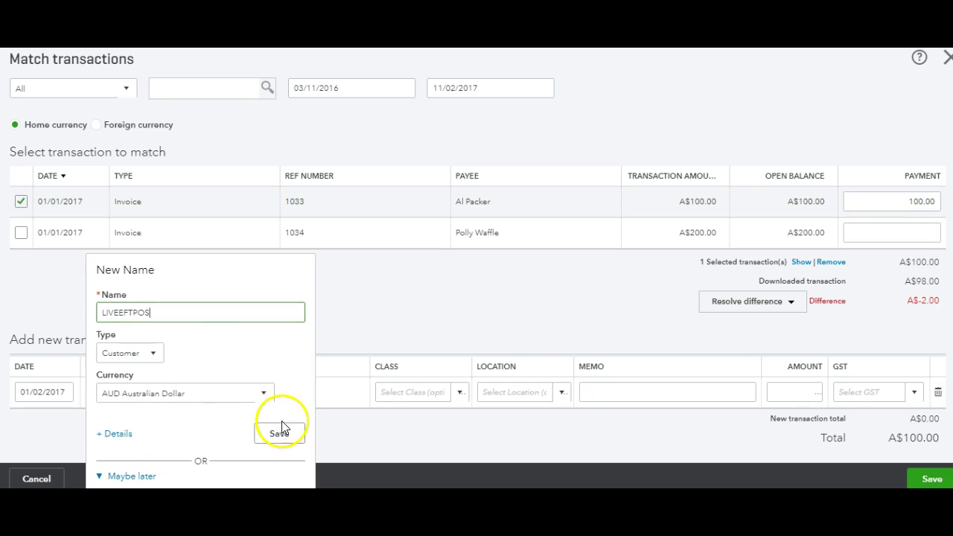
pyautogui.click(281, 434)
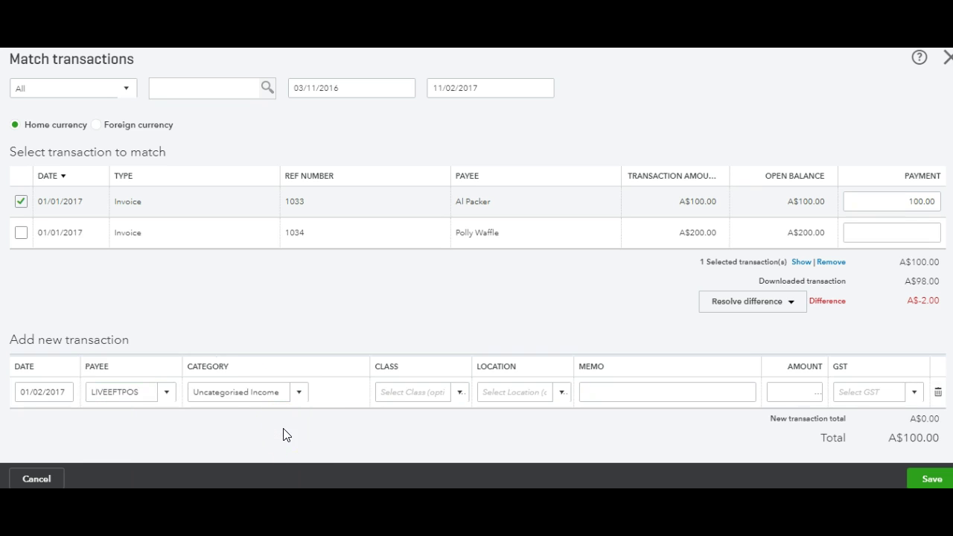
# - Set the new transaction's category to Merchant Fees and its memo to "LiveEftpos Merchant Fee 2%"
pyautogui.click(294, 395)
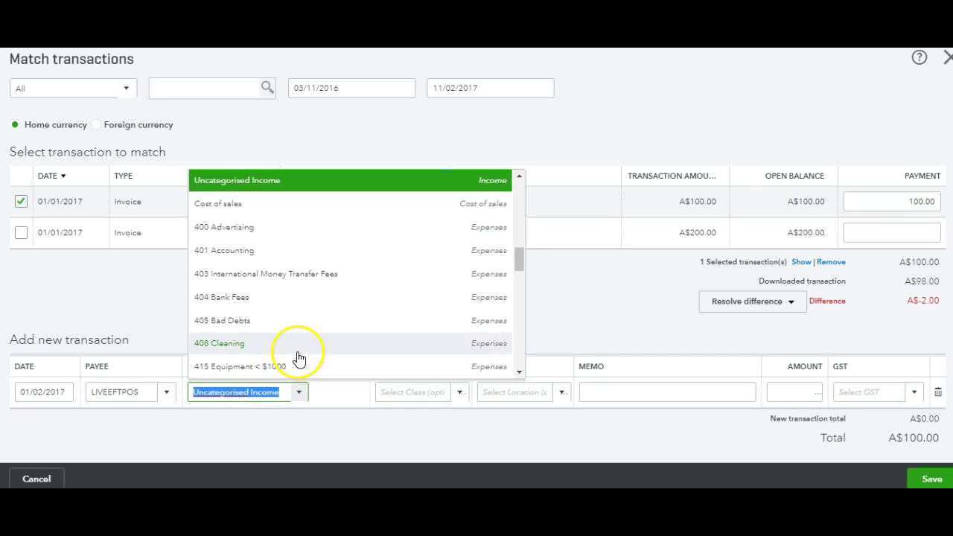
pyautogui.write('Merchant Fees')
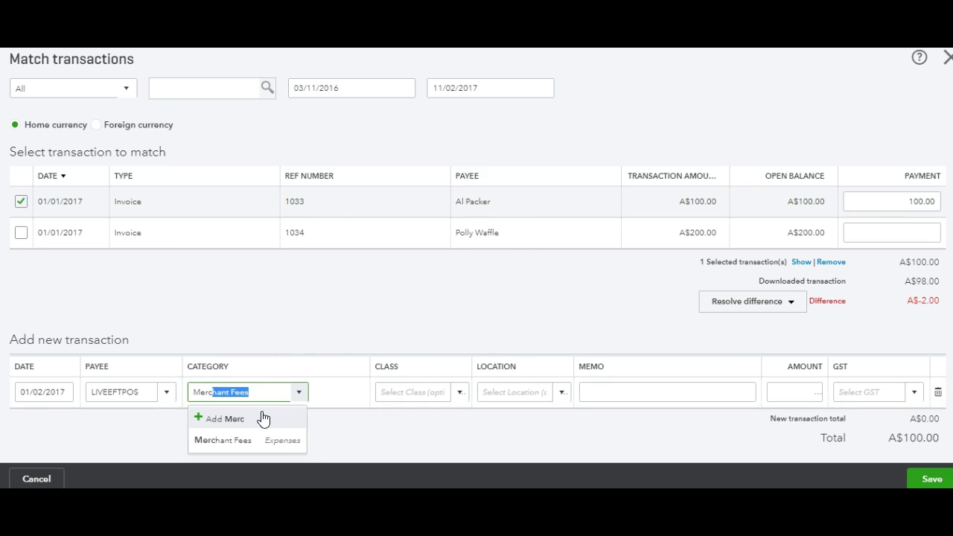
pyautogui.click(241, 441)
pyautogui.click(628, 391)
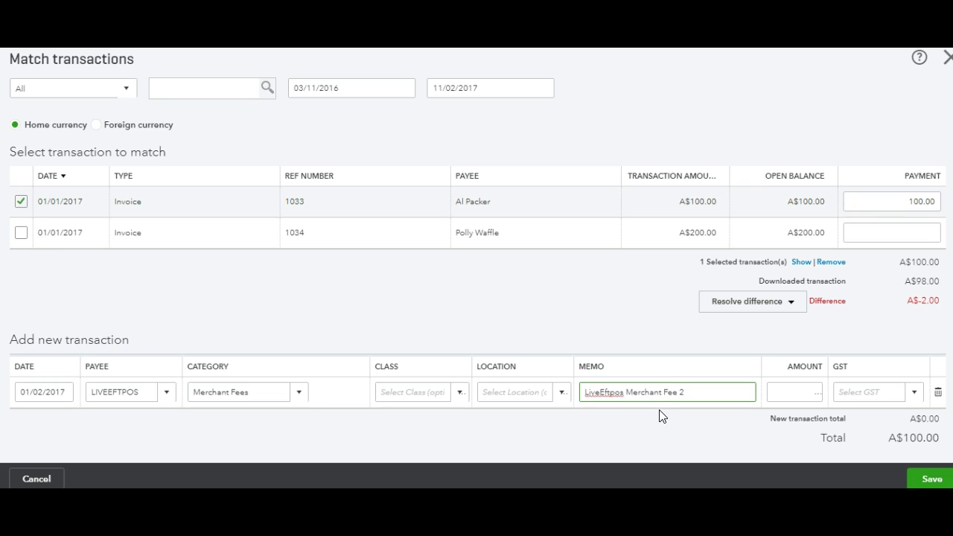
# - Enter an amount of 2 for the merchant fee and set its GST to Out of Scope (0% Purchases)
pyautogui.click(800, 391)
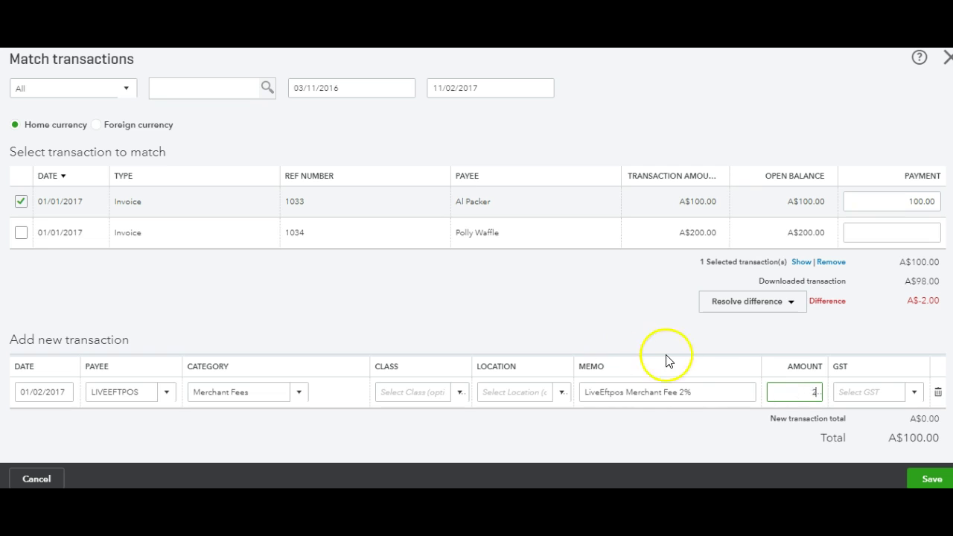
pyautogui.click(612, 293)
pyautogui.click(887, 395)
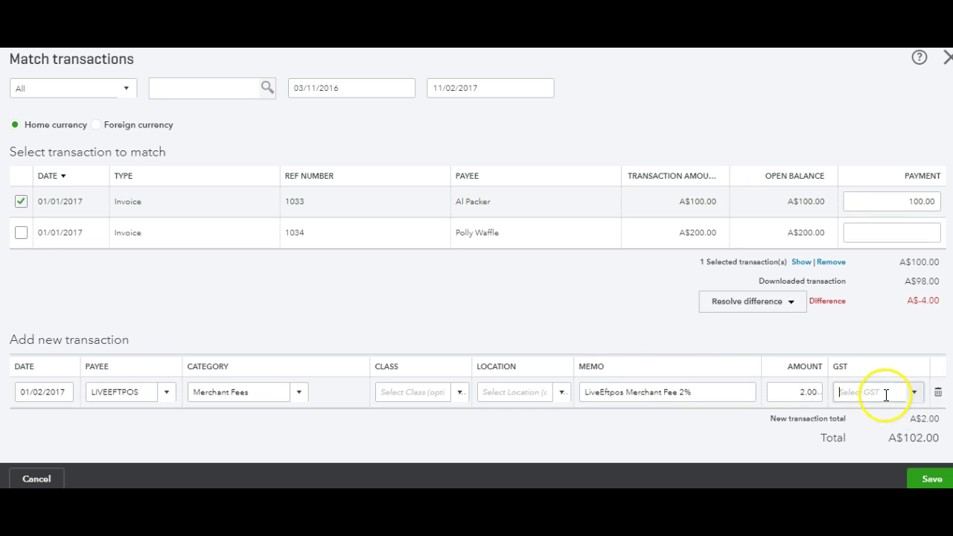
pyautogui.write('ou')
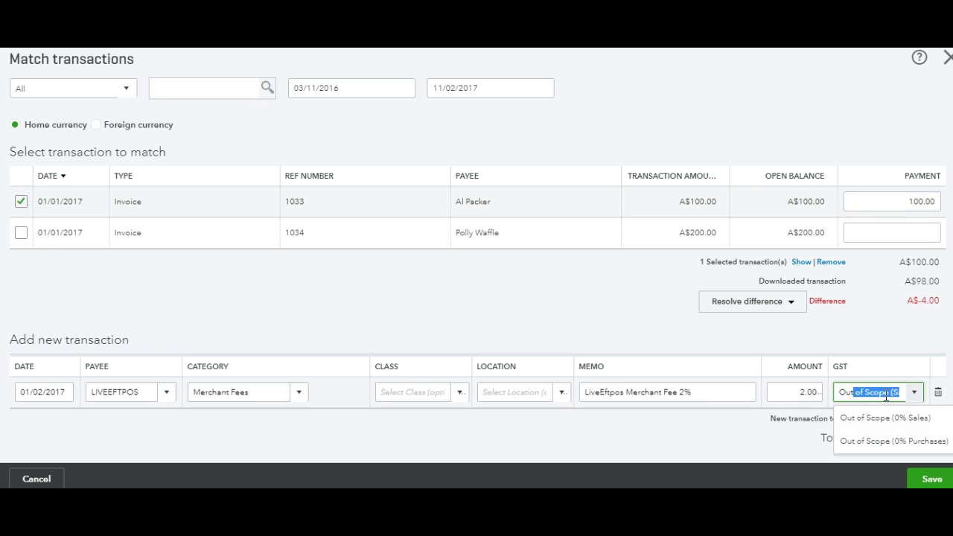
pyautogui.click(873, 441)
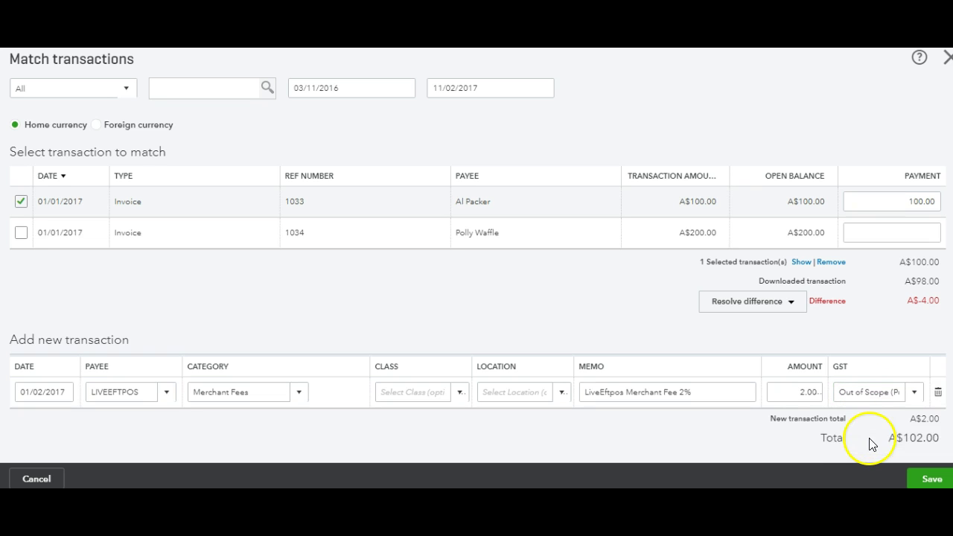
pyautogui.tripleClick(624, 297)
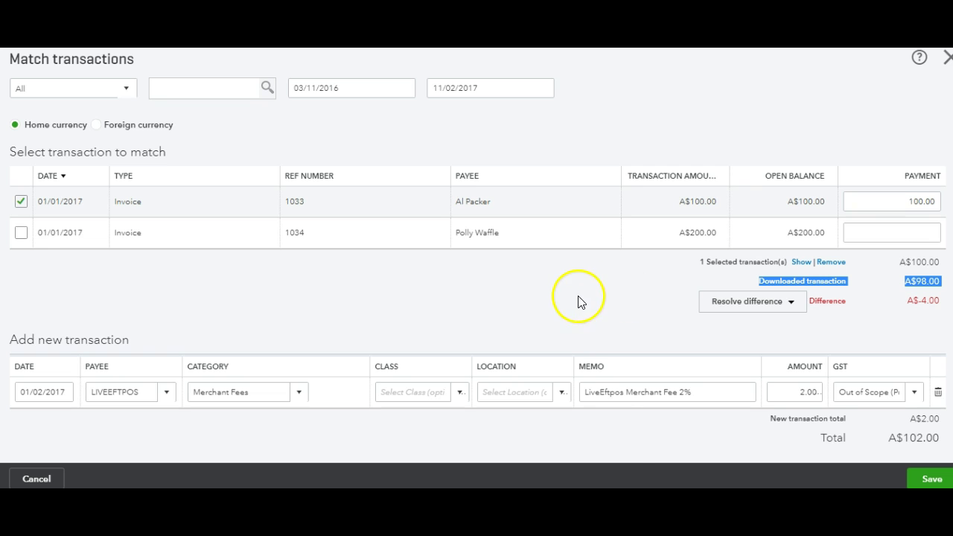
# - Change the merchant fee amount to -2.00
pyautogui.click(818, 401)
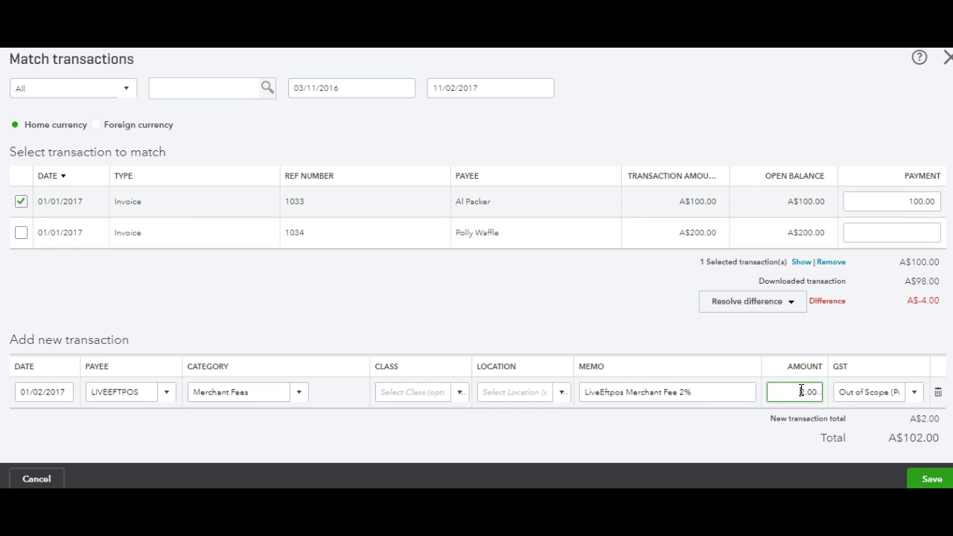
pyautogui.click(802, 392)
pyautogui.write('-')
pyautogui.press('BackSpace')
pyautogui.write('-')
pyautogui.click(692, 424)
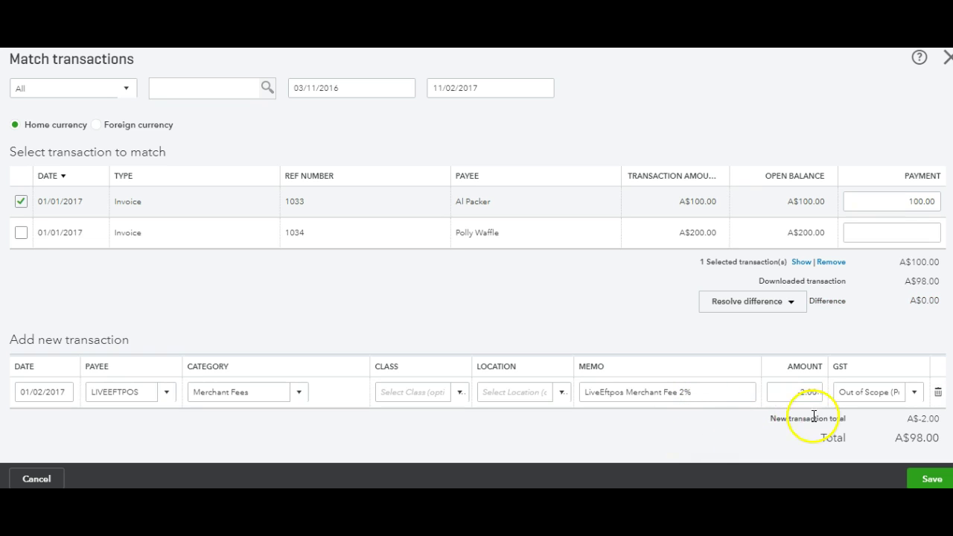
pyautogui.click(777, 390)
pyautogui.click(666, 336)
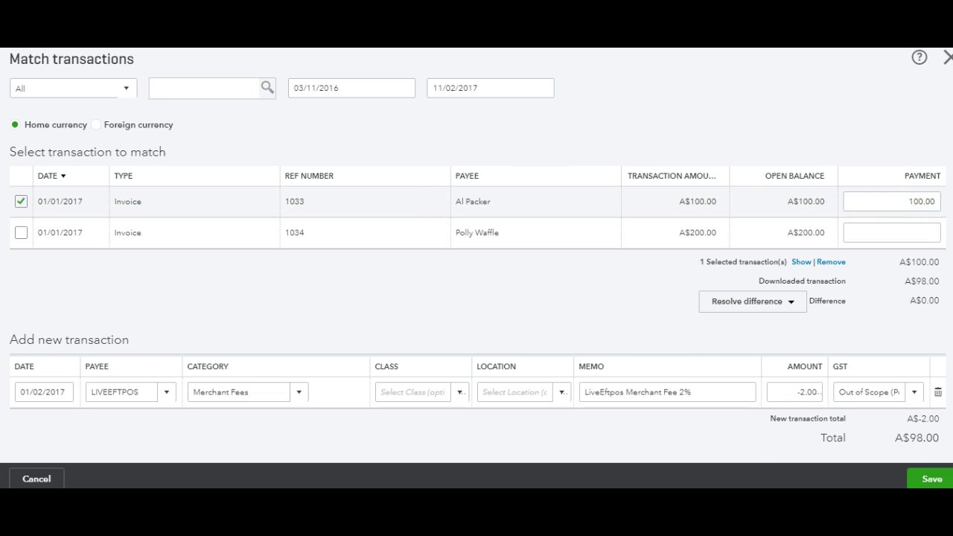
# - Review the invoice payment, the merchant fee and the total against the bank deposit, and save the match
pyautogui.scroll(2, 951, 151)
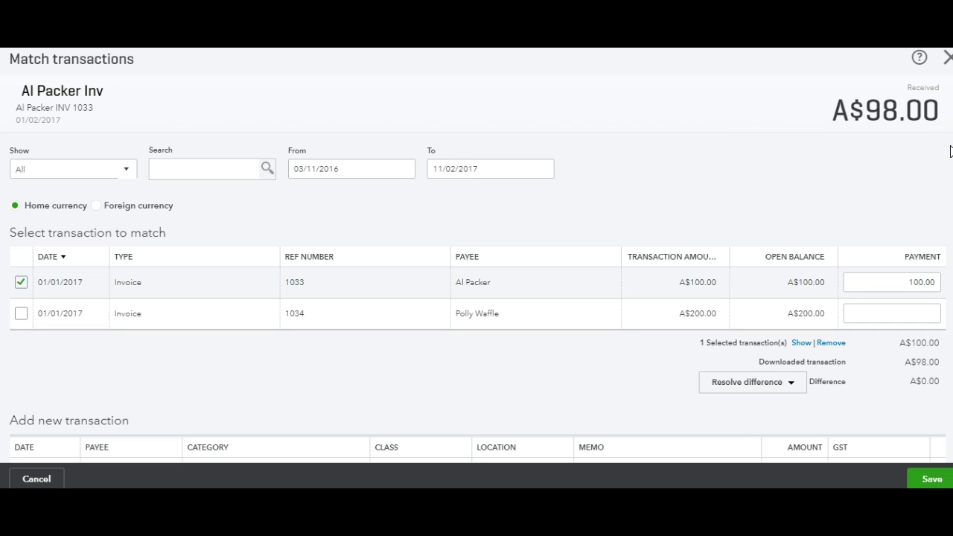
pyautogui.scroll(-1, 950, 169)
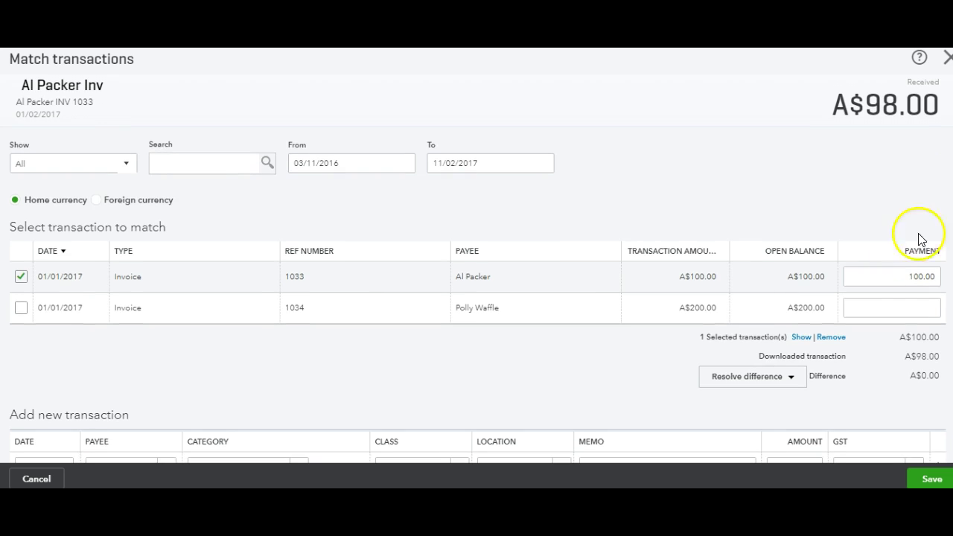
pyautogui.click(879, 276)
pyautogui.scroll(-2, 895, 379)
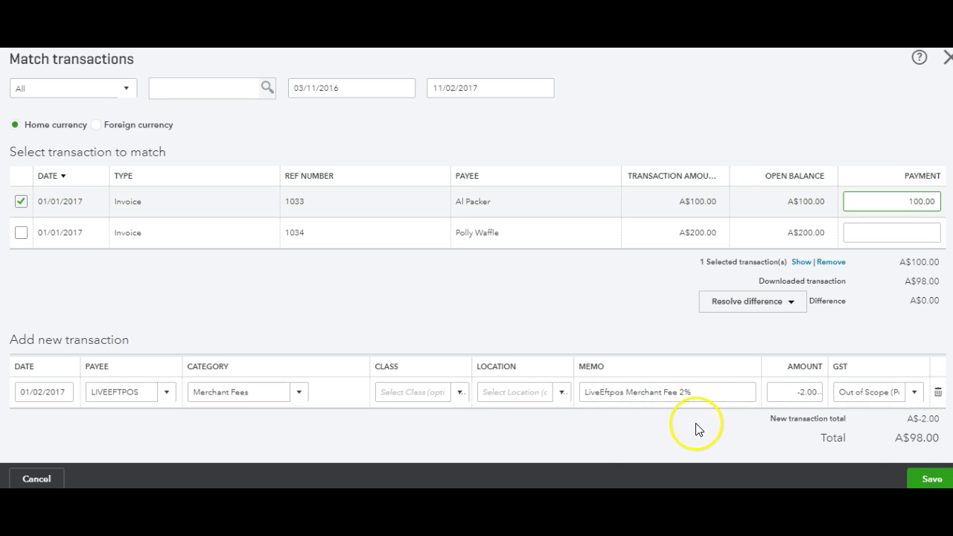
pyautogui.moveTo(894, 438); pyautogui.dragTo(947, 441)
pyautogui.click(946, 441)
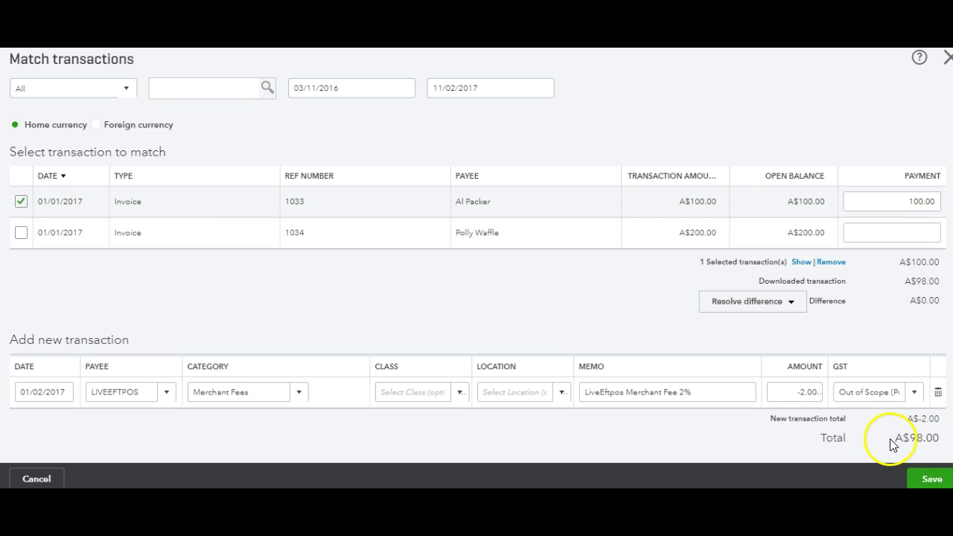
pyautogui.click(932, 480)
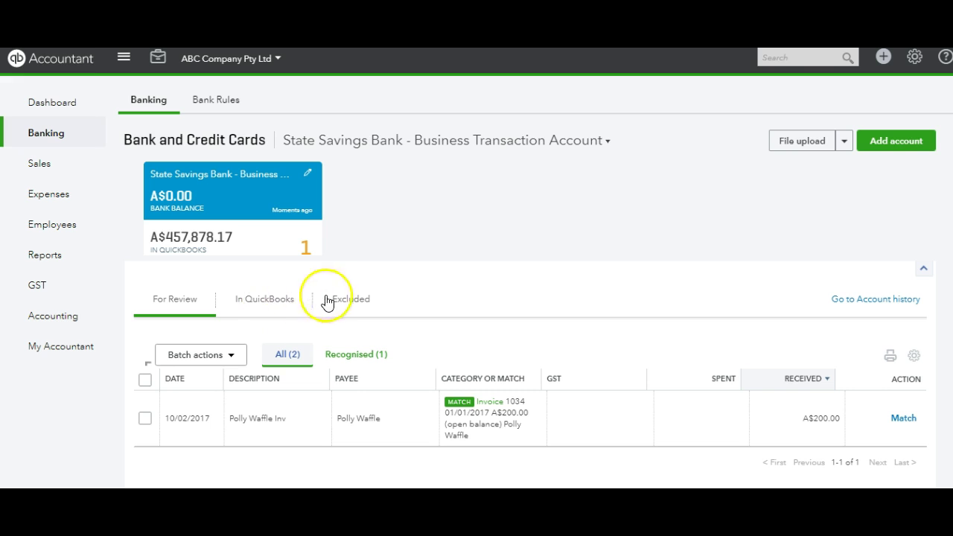
# - View the multiple transactions matched to the A$98.00 deposit of 01/02/2017 among the entries already in QuickBooks
pyautogui.click(269, 306)
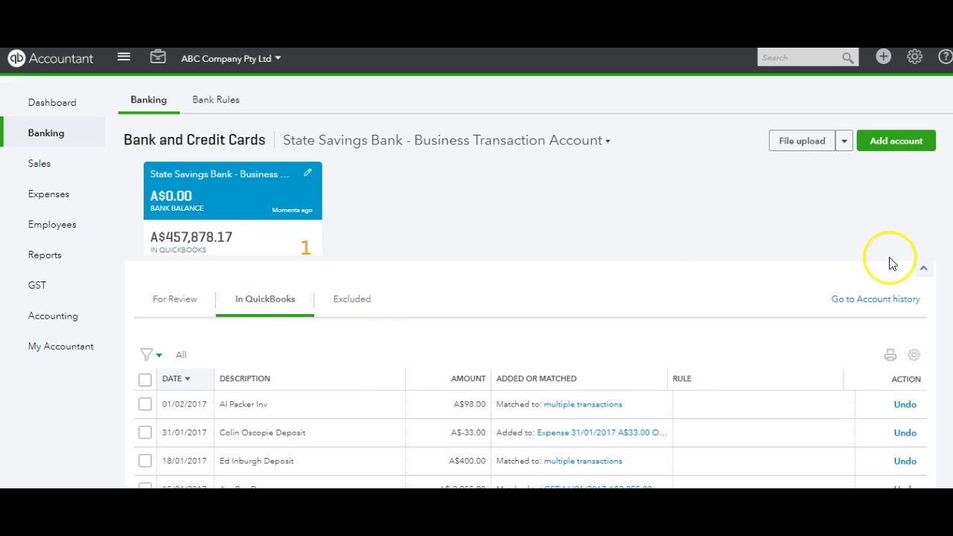
pyautogui.scroll(-4, 530, 304)
pyautogui.scroll(2, 529, 304)
pyautogui.scroll(1, 530, 304)
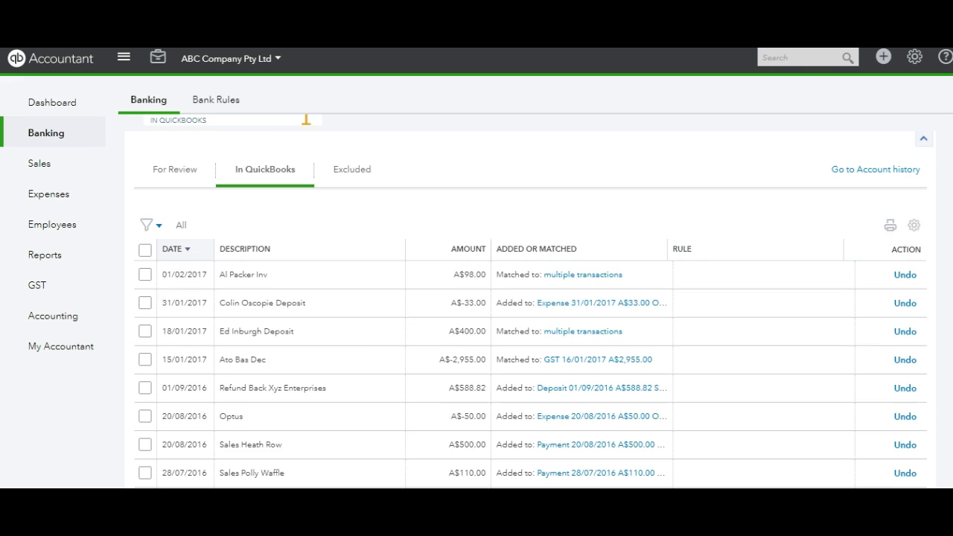
pyautogui.click(376, 277)
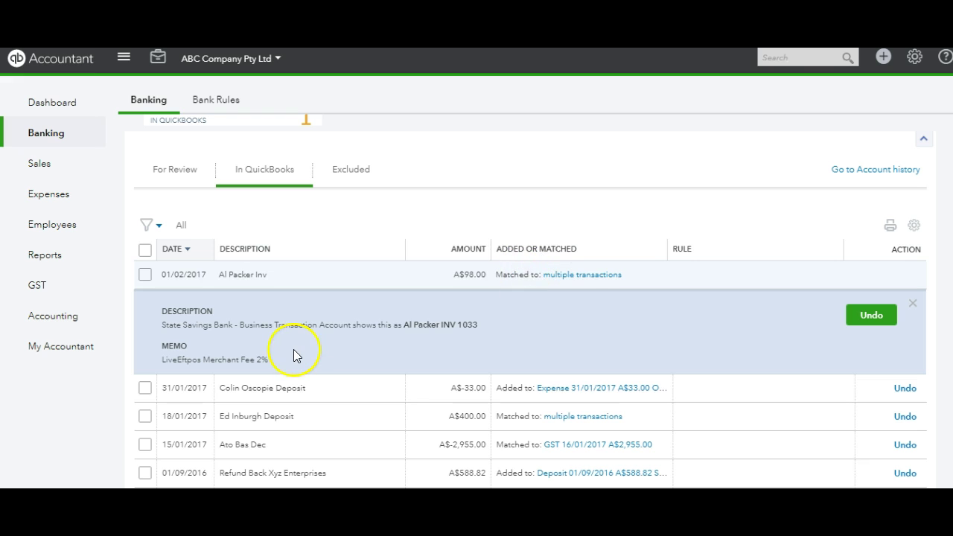
pyautogui.click(575, 275)
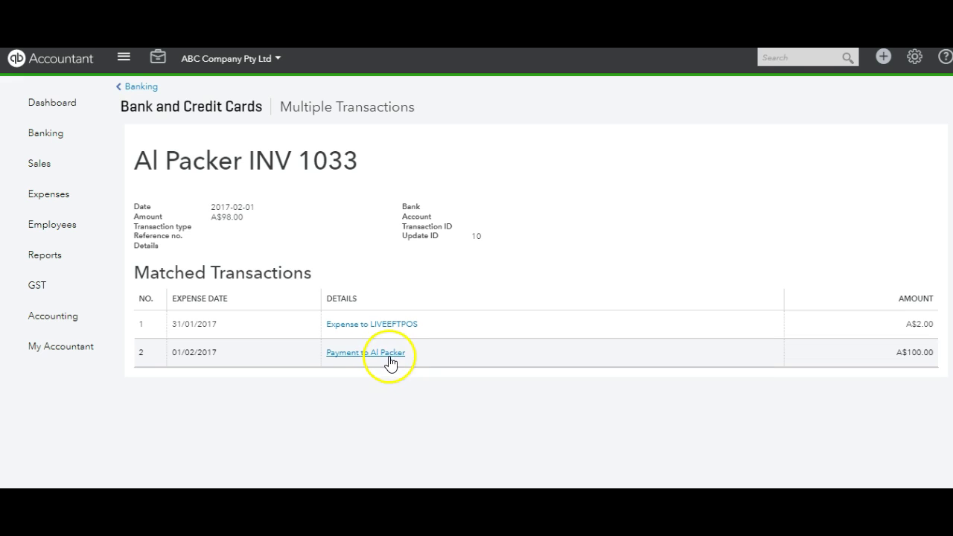
# - View the invoiced customer's transaction list, sorted by transaction number in descending order
pyautogui.click(53, 168)
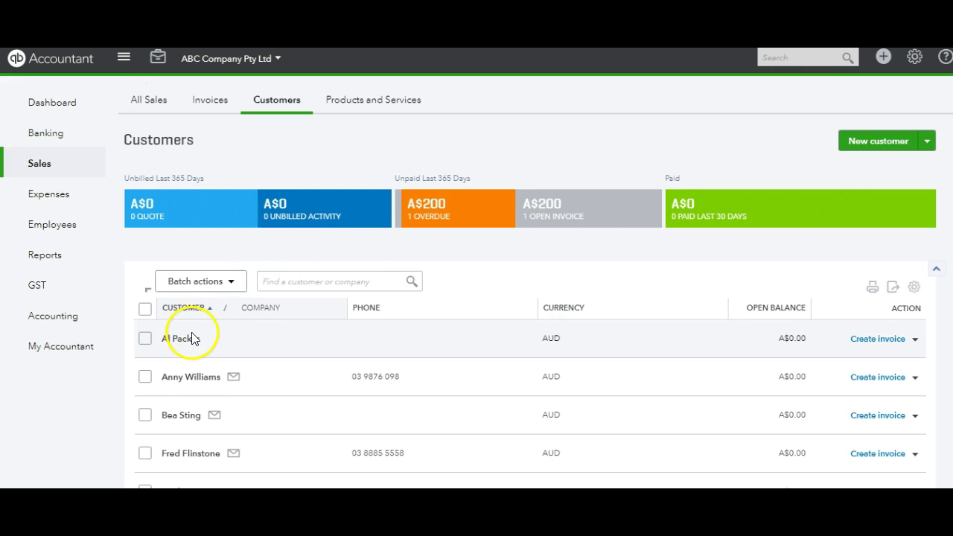
pyautogui.click(192, 339)
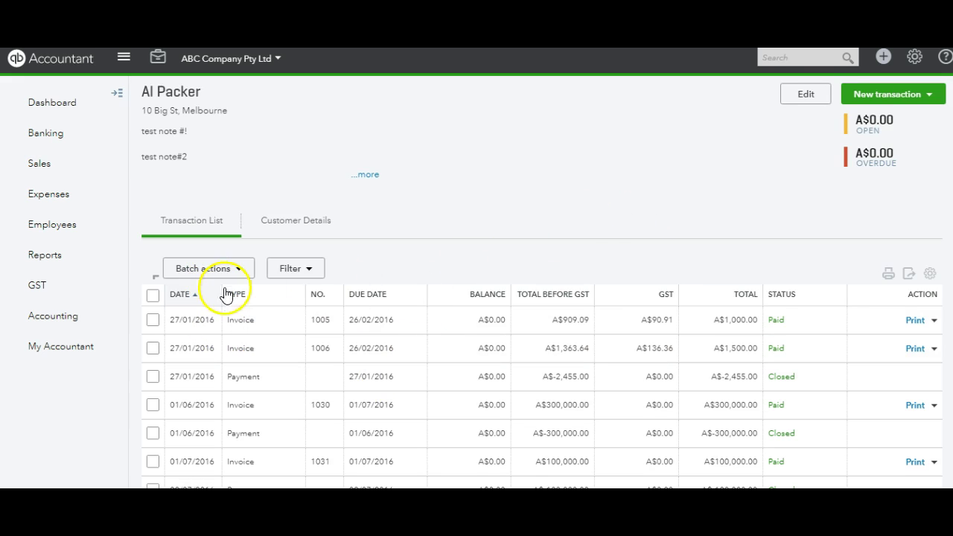
pyautogui.click(319, 294)
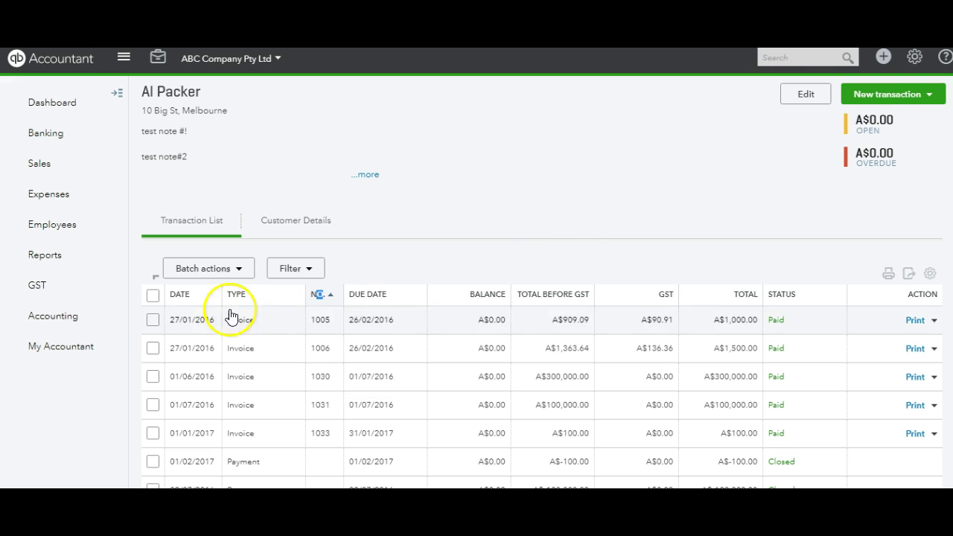
pyautogui.click(326, 295)
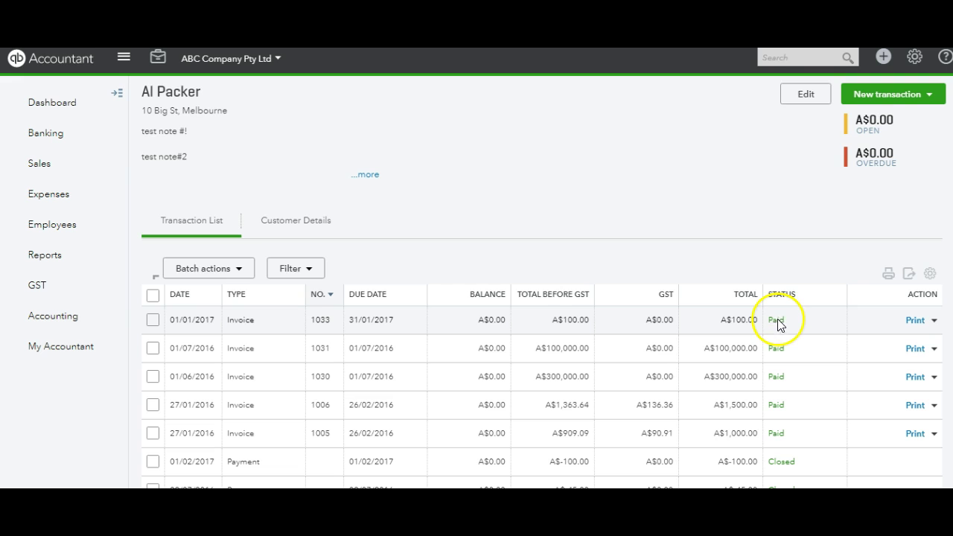
# - Check the payment status and applied payment of the A$100.00 invoice dated 01/01/2017, and close the invoice
pyautogui.click(755, 322)
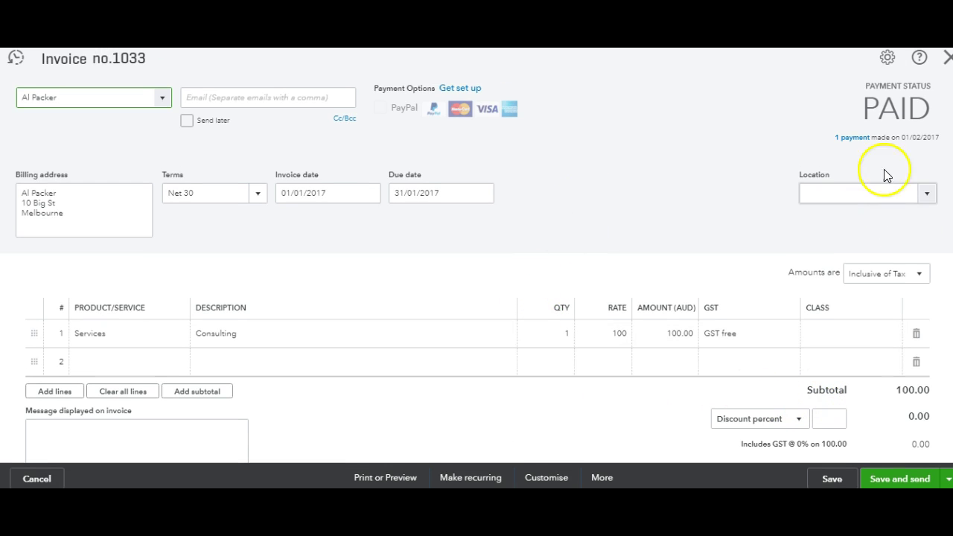
pyautogui.click(855, 139)
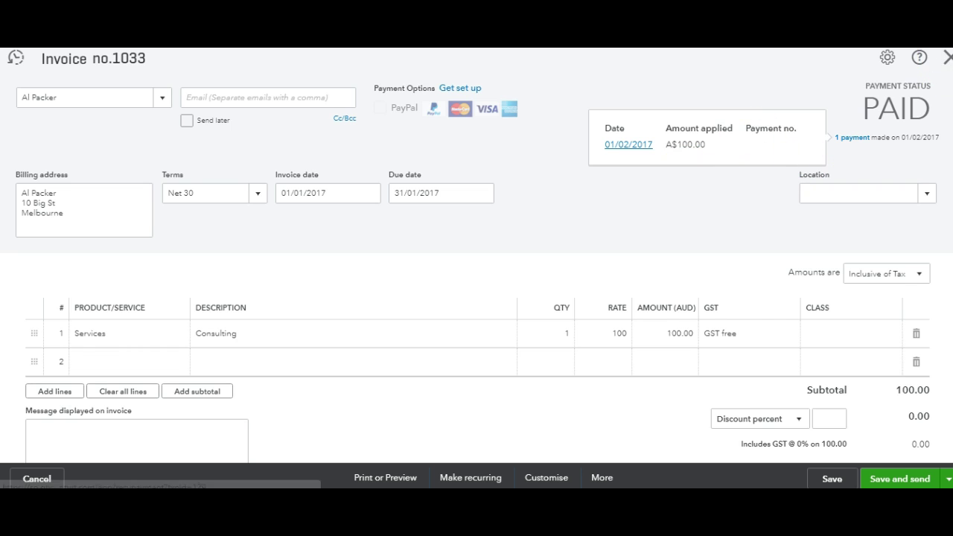
pyautogui.click(949, 61)
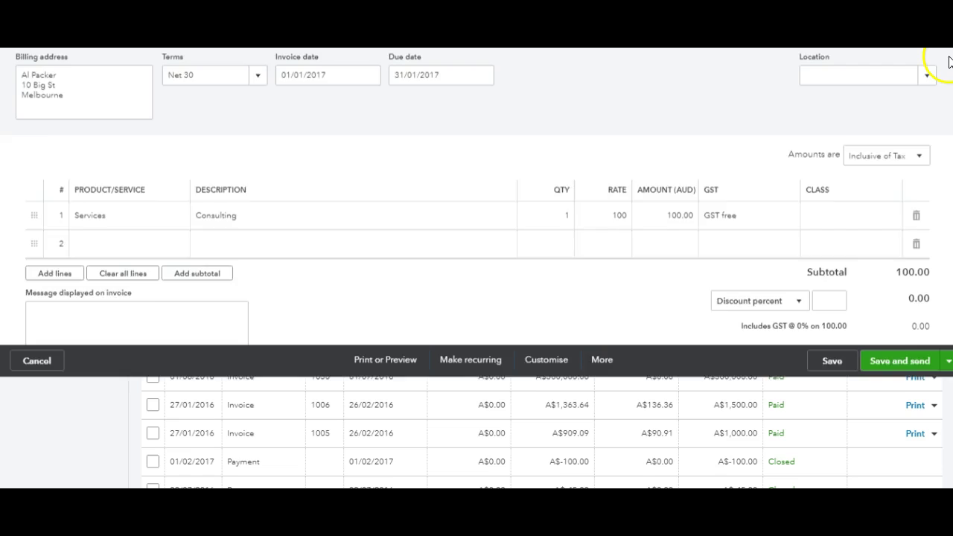
# - Run the Profit and Loss report and set its period to start on 01/02/2017
pyautogui.click(53, 261)
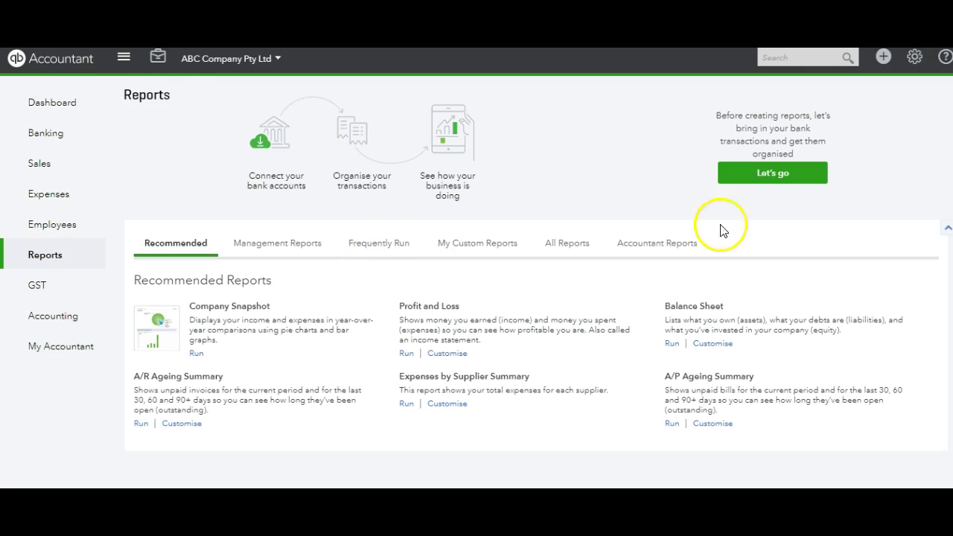
pyautogui.click(406, 354)
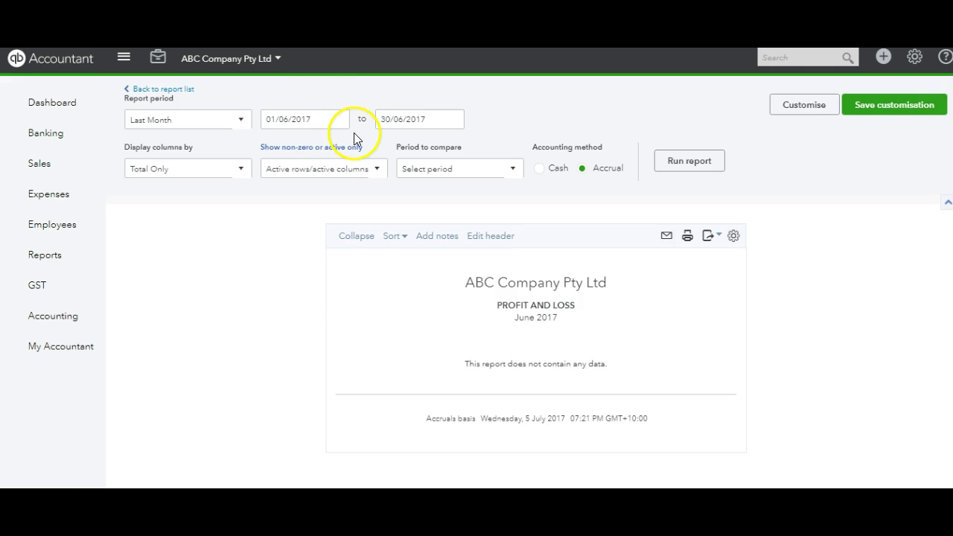
pyautogui.click(335, 119)
pyautogui.click(275, 154)
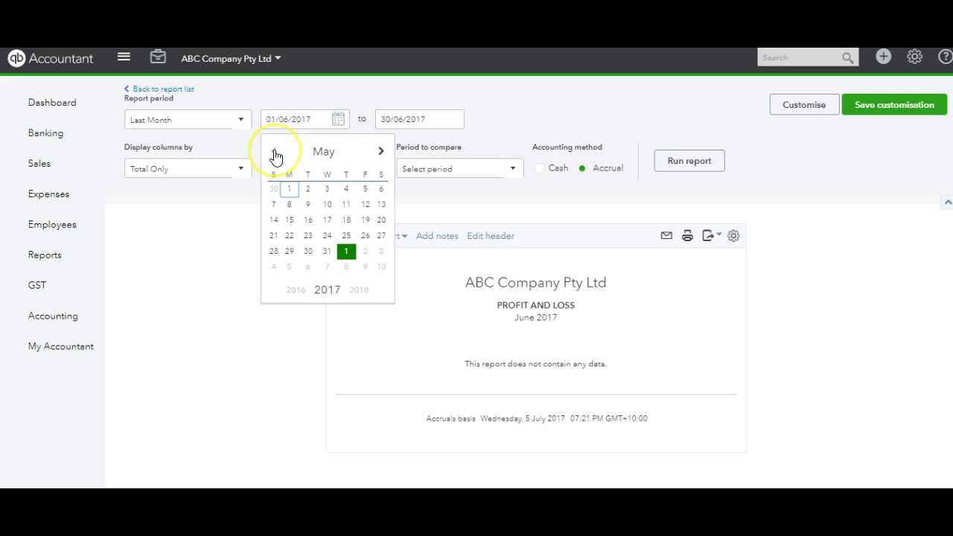
pyautogui.click(275, 154)
pyautogui.click(275, 153)
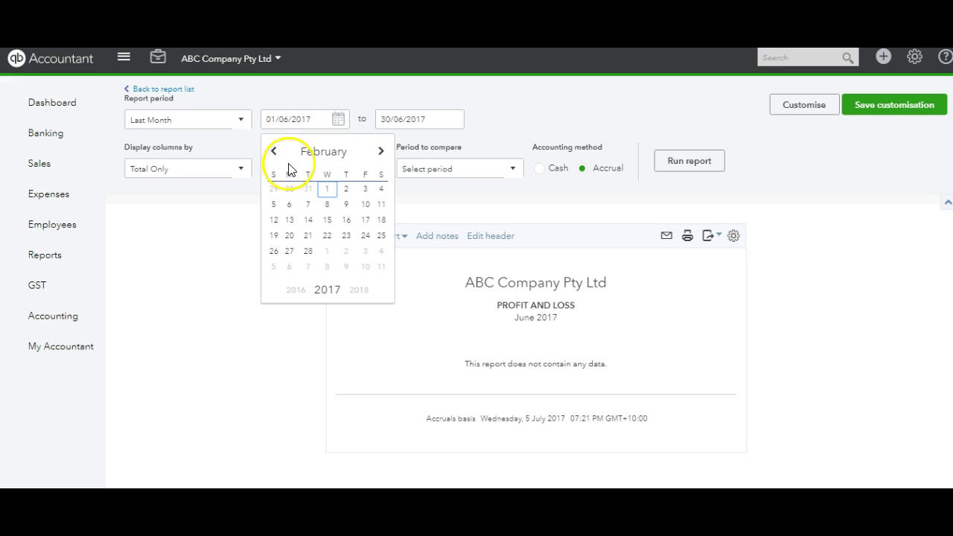
pyautogui.click(327, 190)
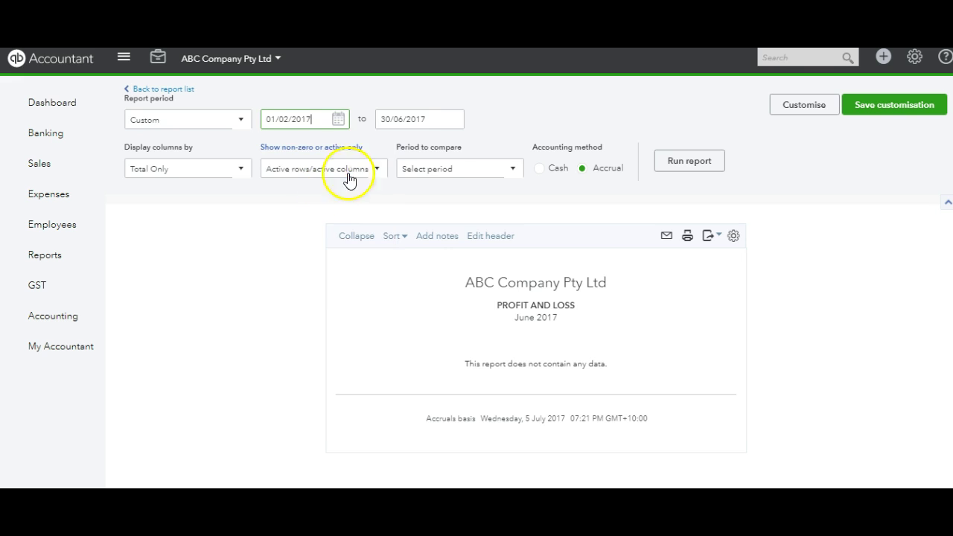
# - Set the report's end date to 28/02/2017 with the Cash accounting method, and rerun it to review income and expenses
pyautogui.click(453, 121)
pyautogui.click(390, 155)
pyautogui.click(390, 155)
pyautogui.click(390, 155)
pyautogui.click(390, 155)
pyautogui.click(423, 253)
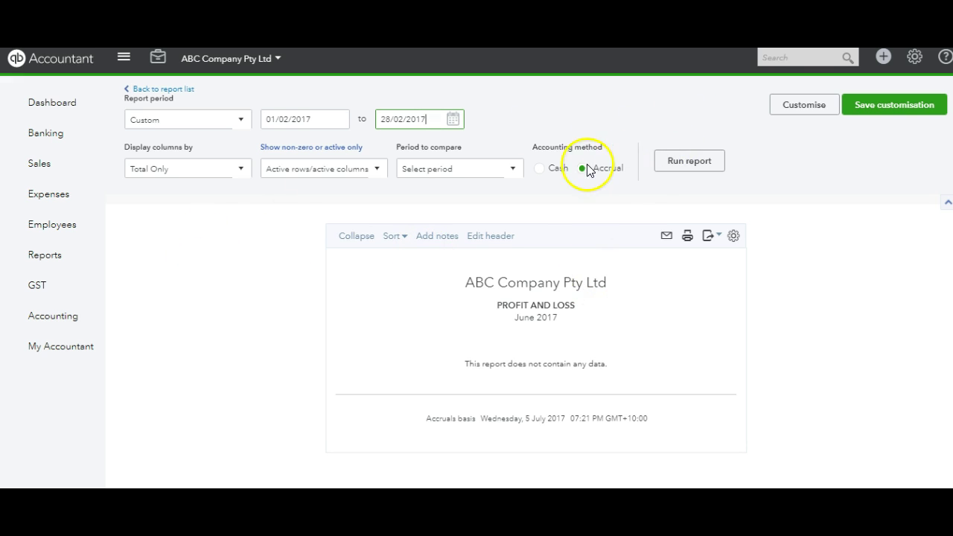
pyautogui.click(539, 170)
pyautogui.click(679, 165)
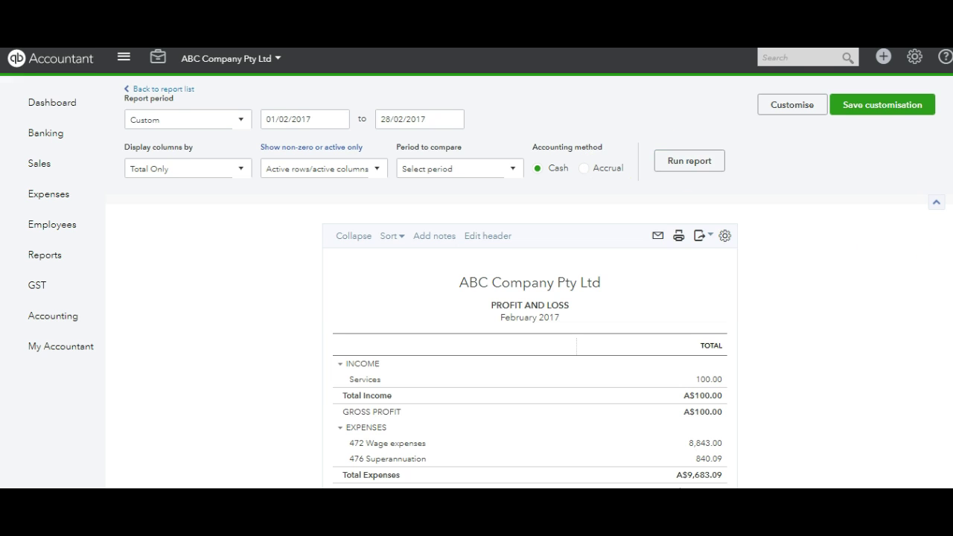
pyautogui.scroll(-1, 529, 335)
pyautogui.scroll(-1, 529, 283)
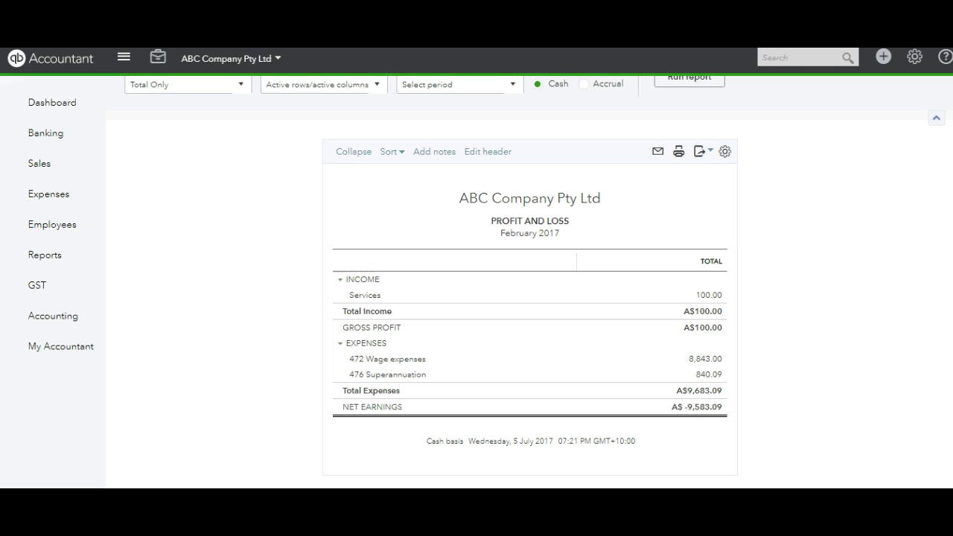
pyautogui.scroll(2, 936, 245)
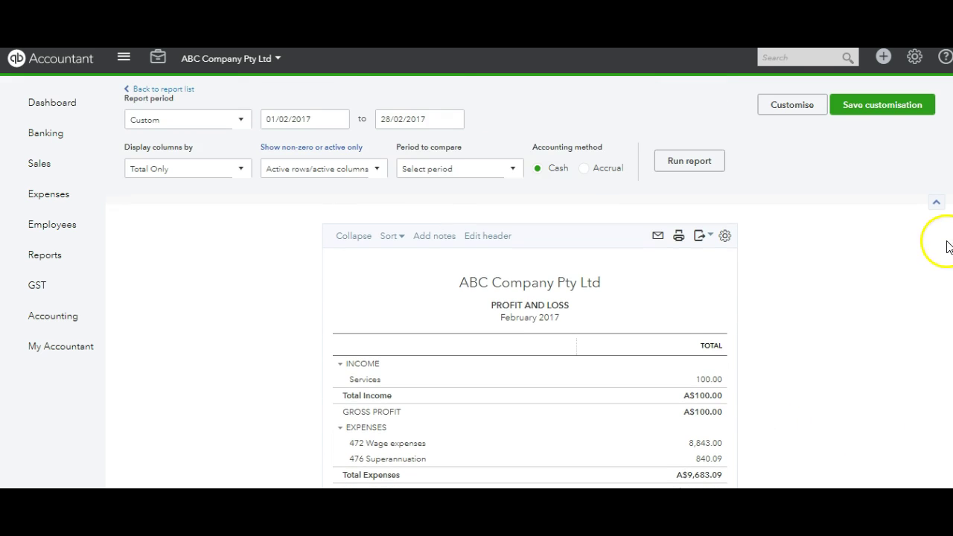
# - Rerun the Profit and Loss report with a start date of 01/01/2017 and open the details of the Merchant Fees amount
pyautogui.click(339, 120)
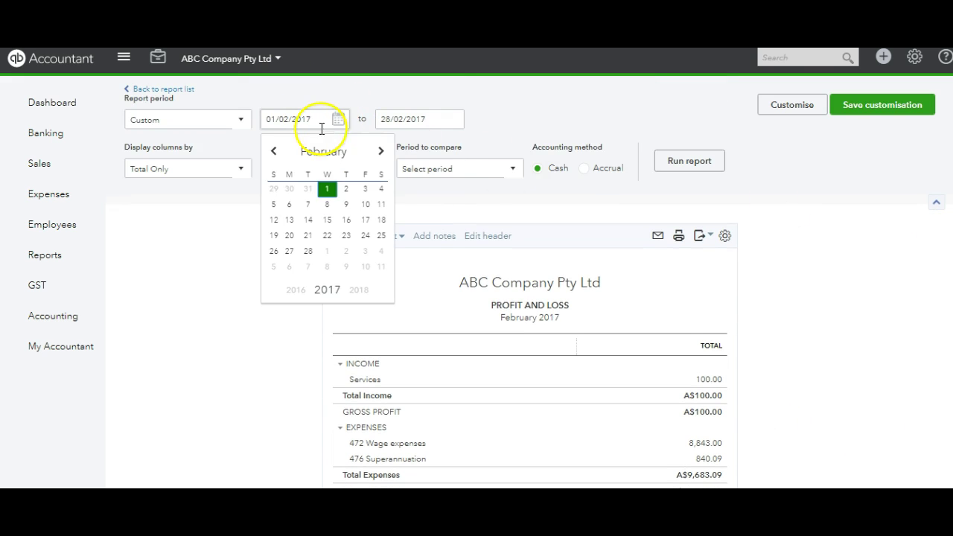
pyautogui.click(274, 151)
pyautogui.click(274, 190)
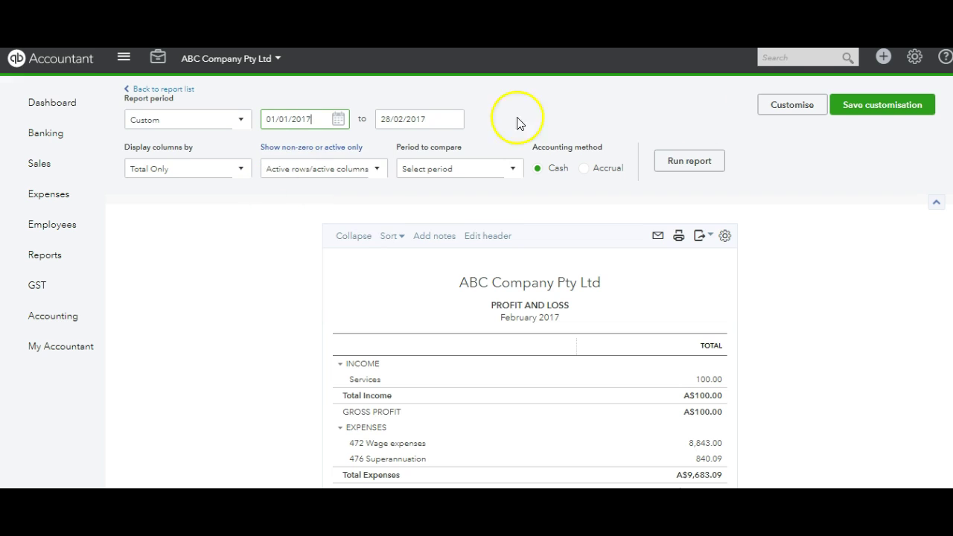
pyautogui.click(690, 165)
pyautogui.scroll(-1, 819, 358)
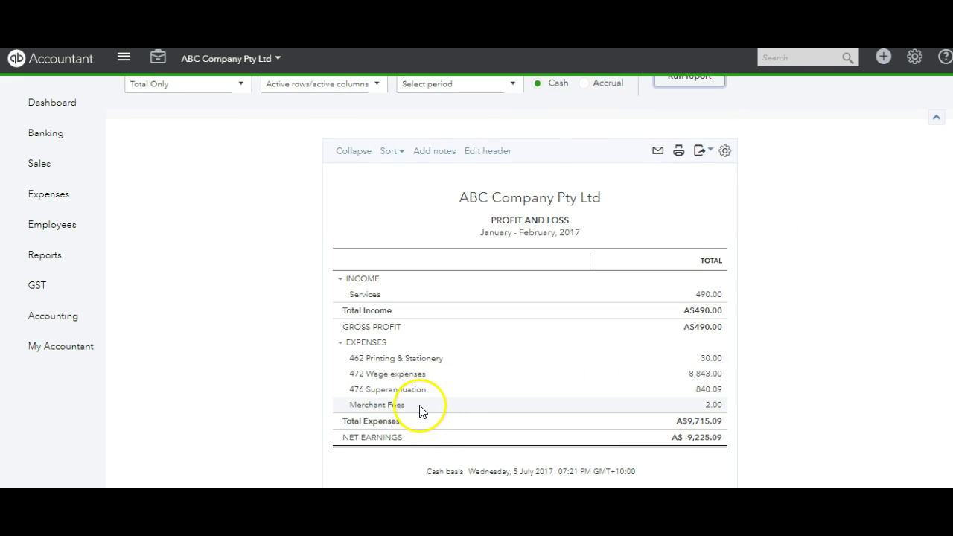
pyautogui.click(713, 408)
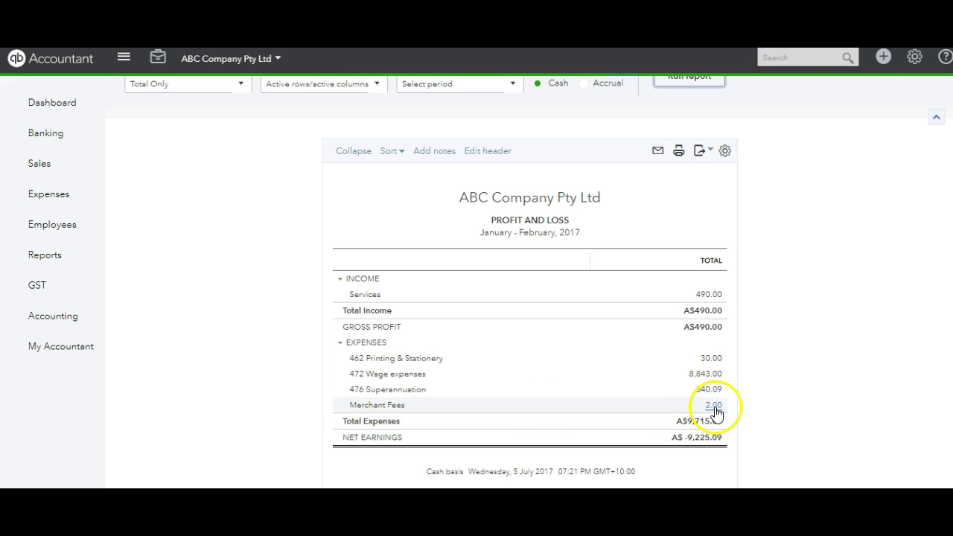